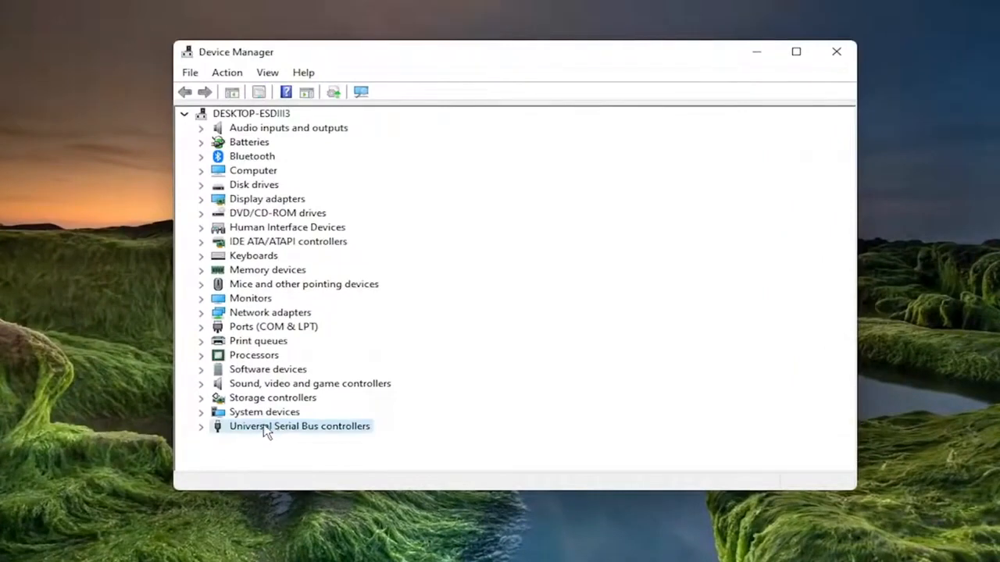
- Reinstall the Generic USB Hub driver under Universal Serial Bus controllers, choosing the Generic USB Hub model from the drivers available on the computer
double_click(282, 429)
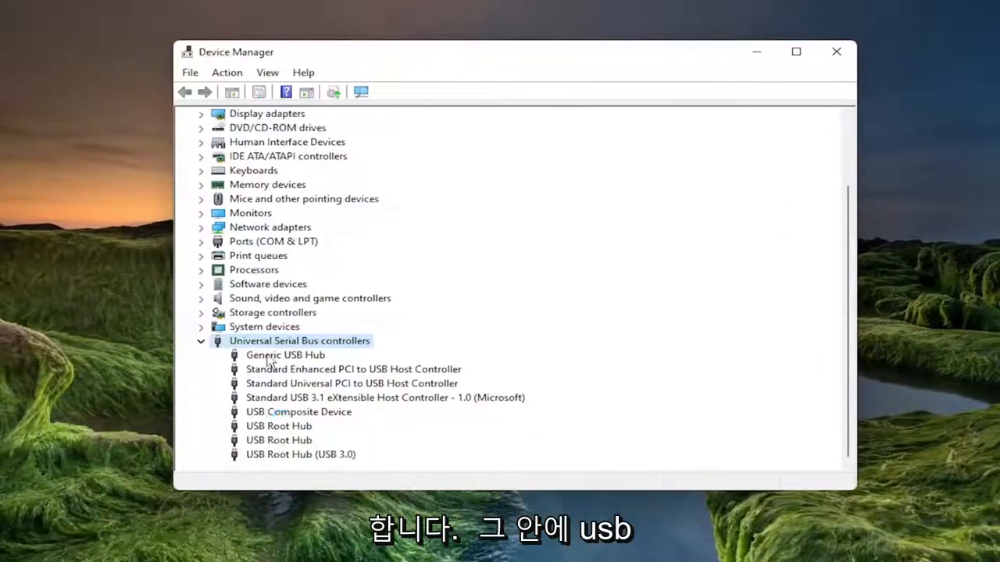
right_click(271, 356)
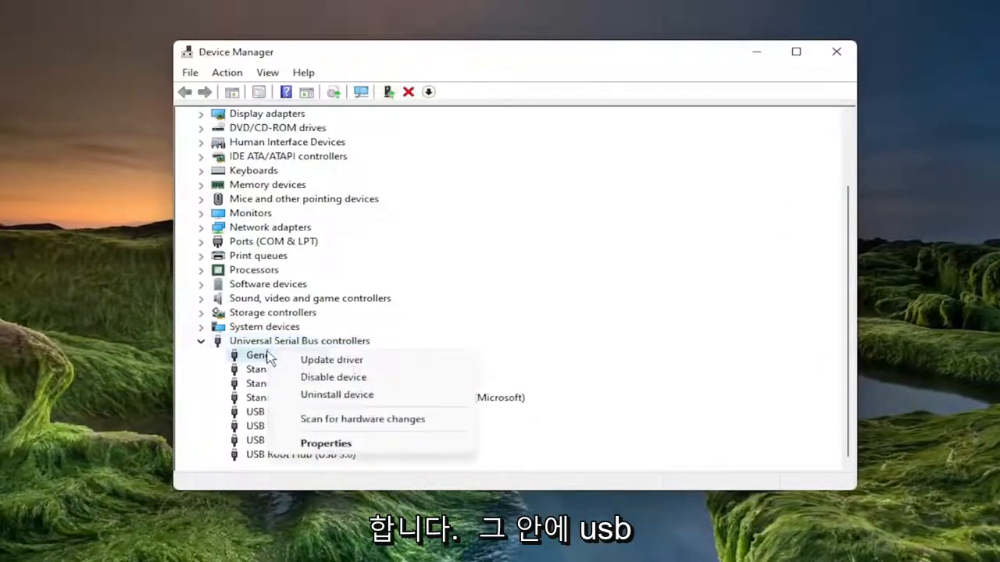
left_click(320, 361)
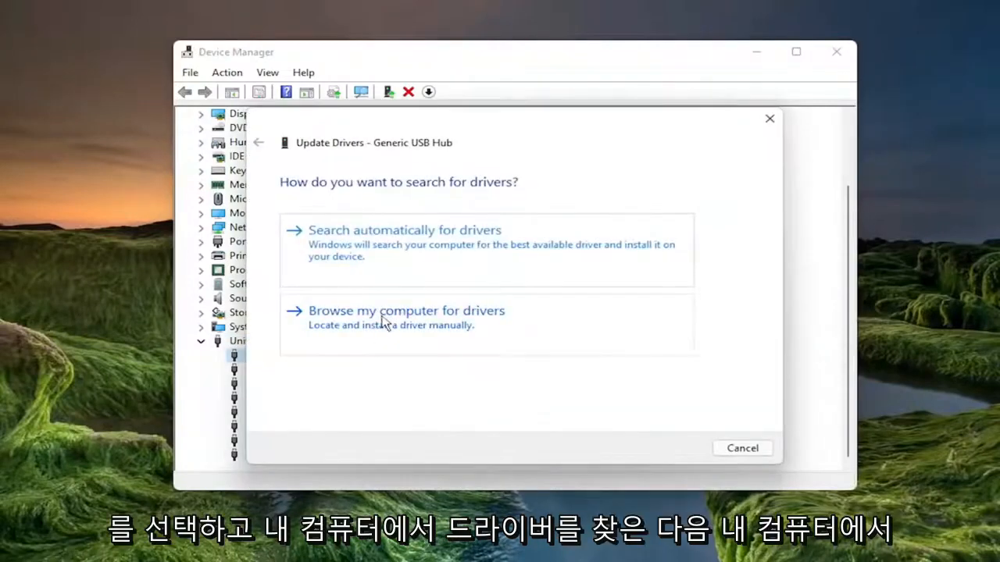
left_click(382, 313)
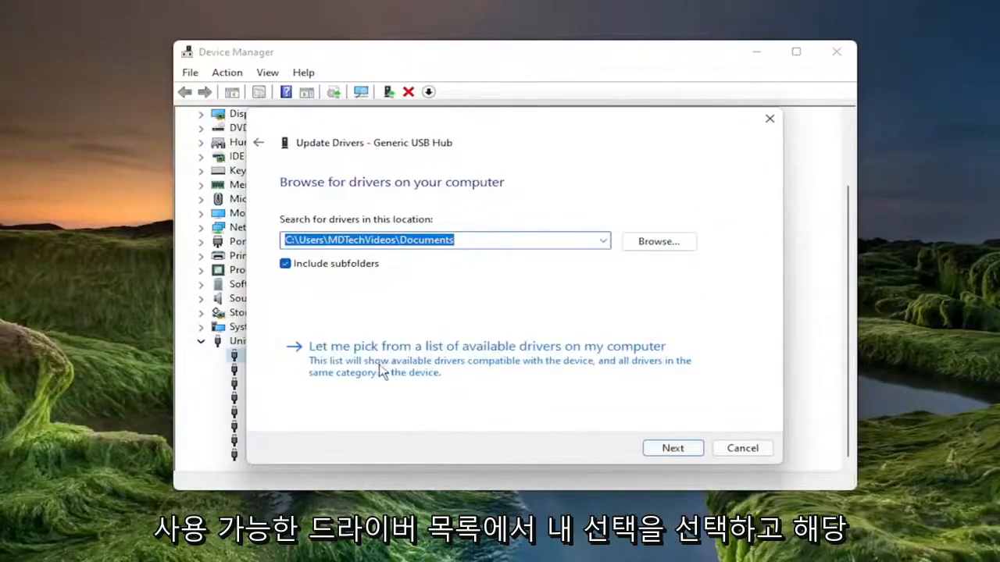
left_click(504, 362)
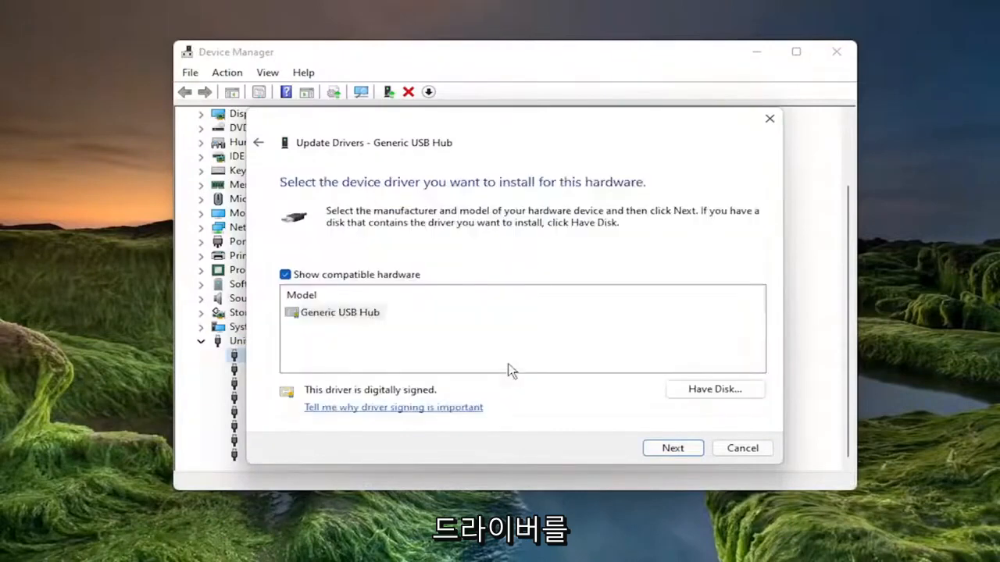
left_click(348, 316)
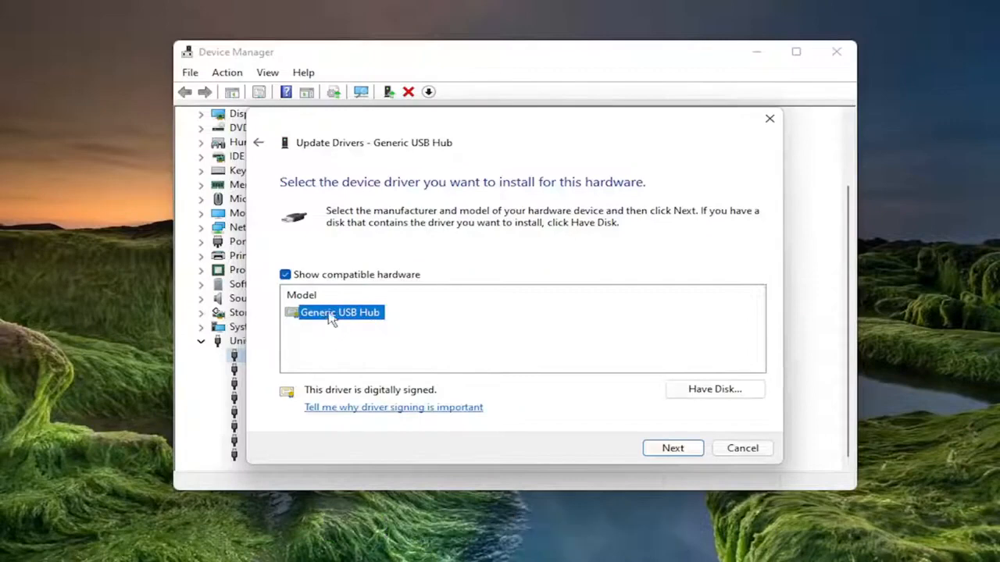
left_click(677, 451)
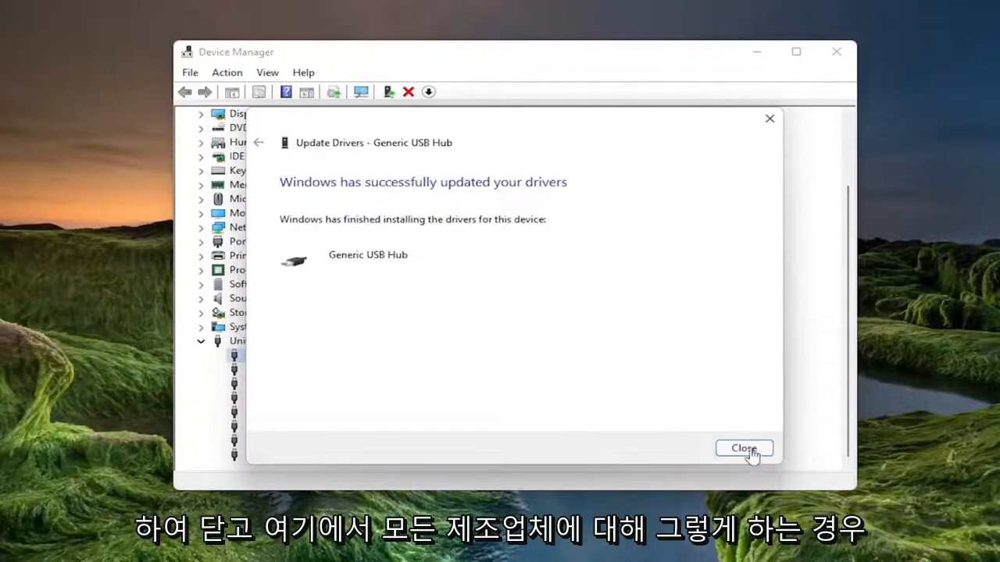
left_click(746, 449)
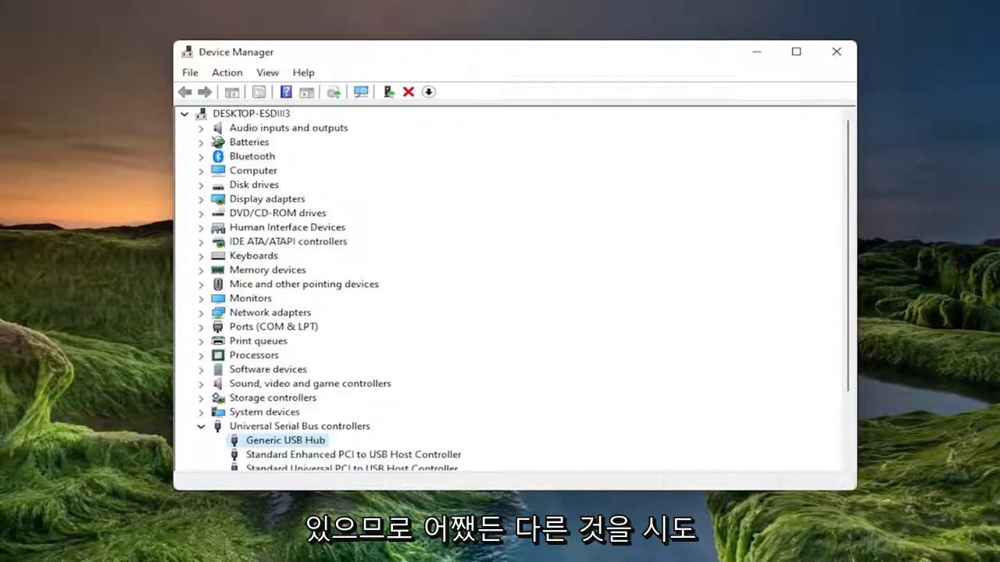
- Close Device Manager and restart the computer
scroll(316, 388, "down", 2)
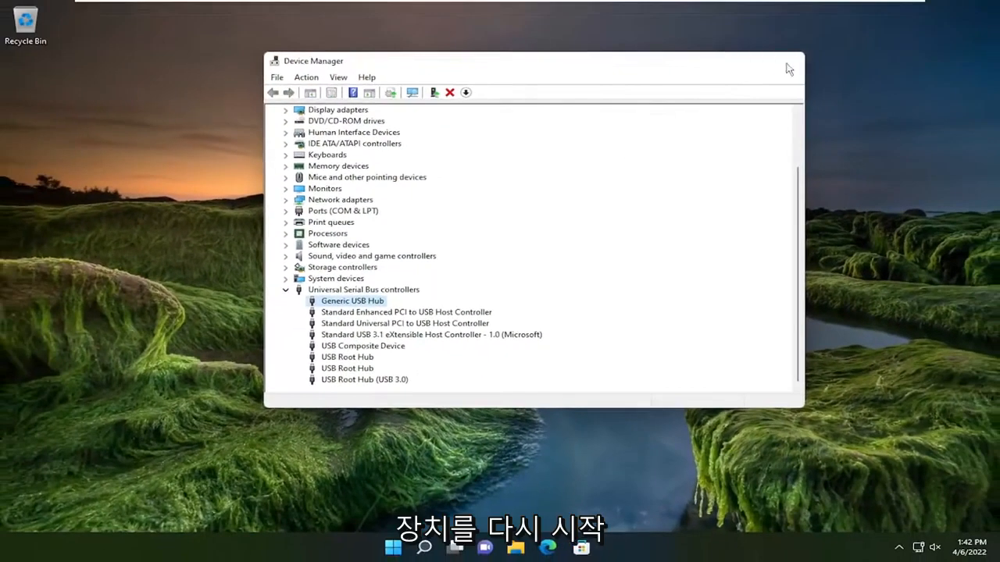
left_click(793, 59)
right_click(388, 556)
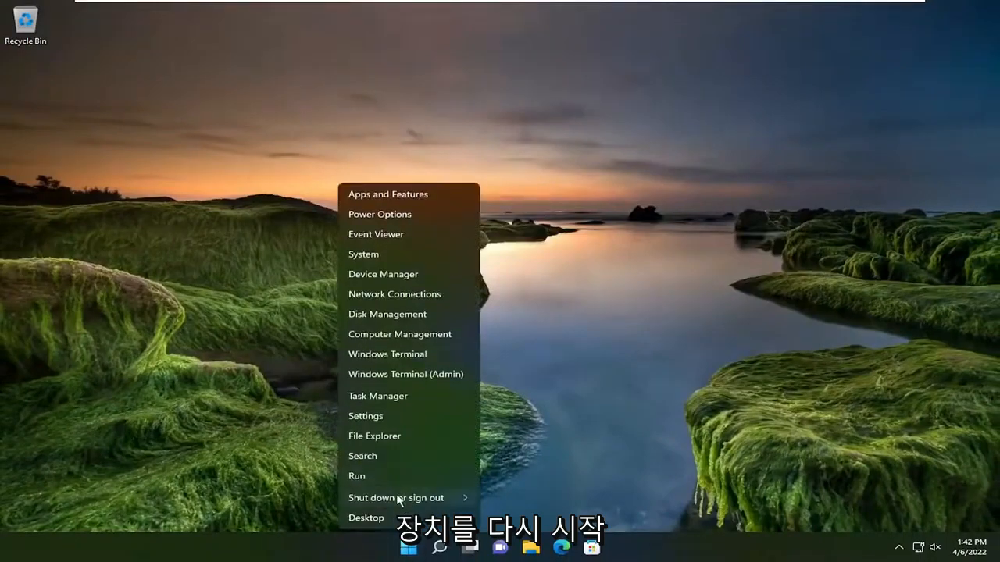
mouse_move(397, 497)
left_click(498, 523)
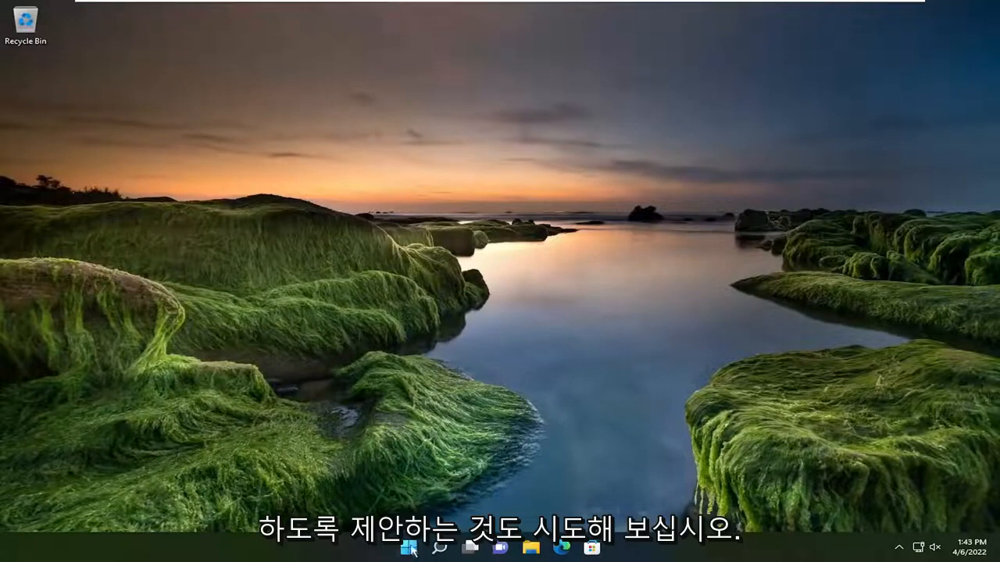
- Search for cmd and open Command Prompt as administrator, allowing it to make changes, and move its window toward the middle of the screen
left_click(441, 548)
type("cmd")
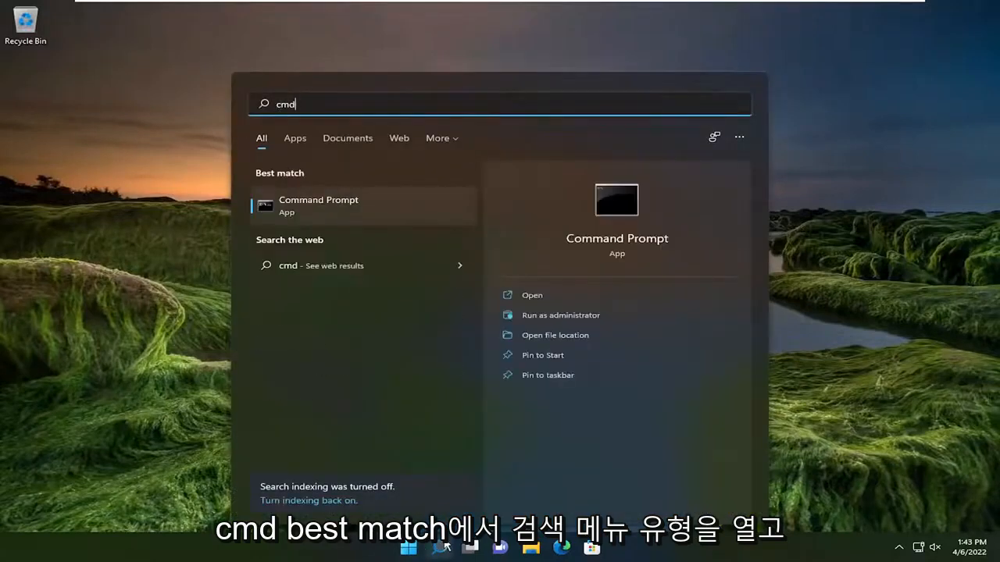
right_click(330, 207)
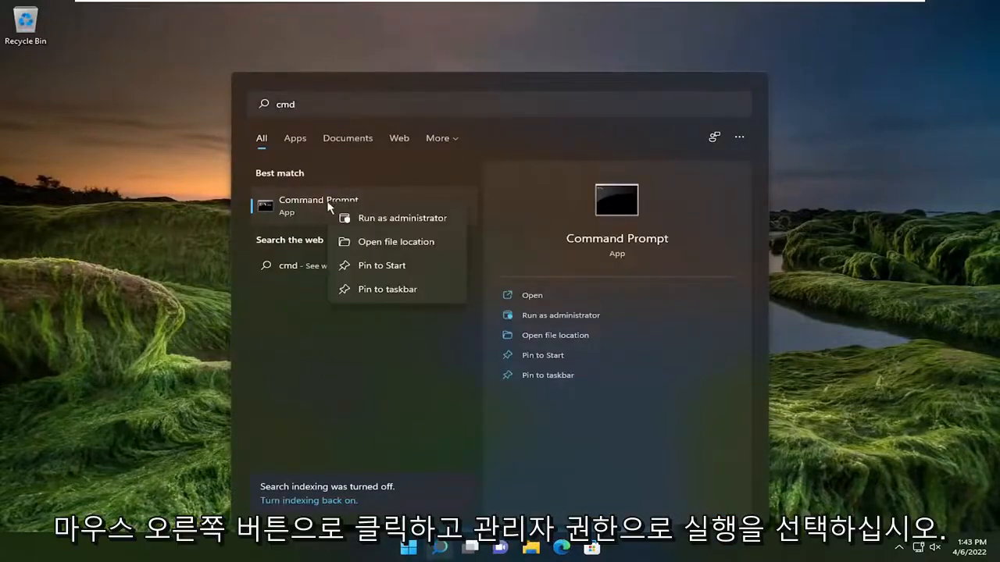
left_click(394, 218)
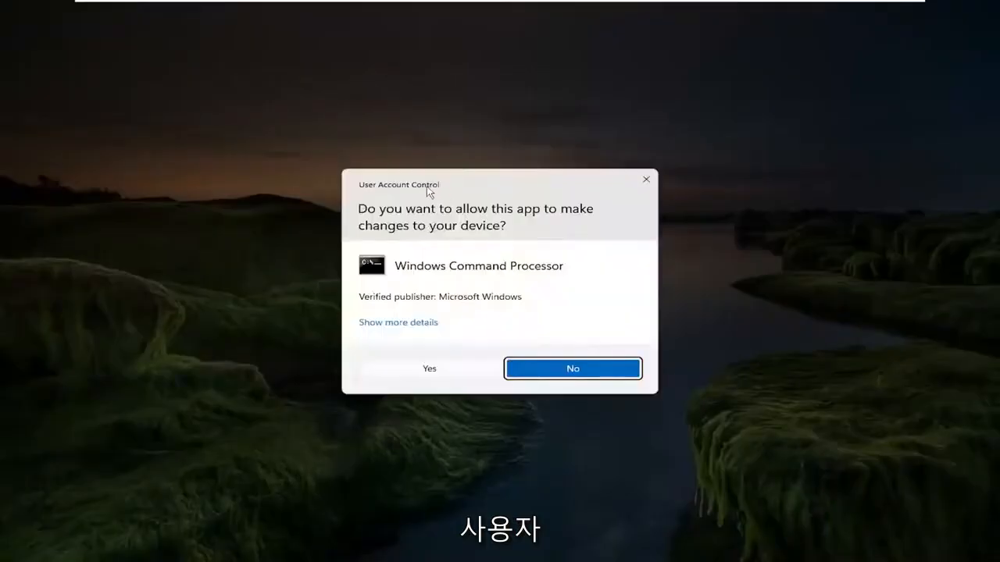
left_click(418, 374)
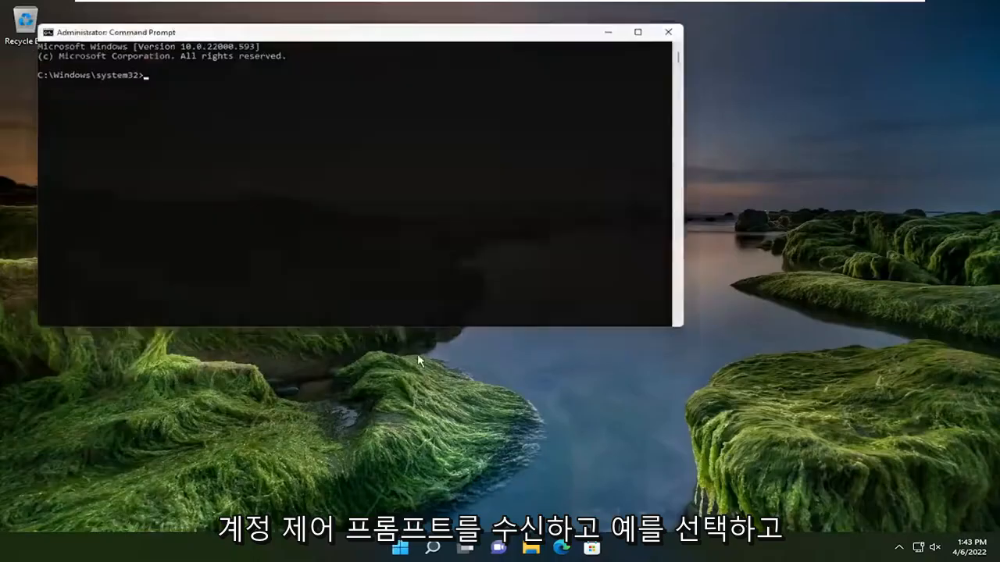
left_click_drag(395, 33, 524, 110)
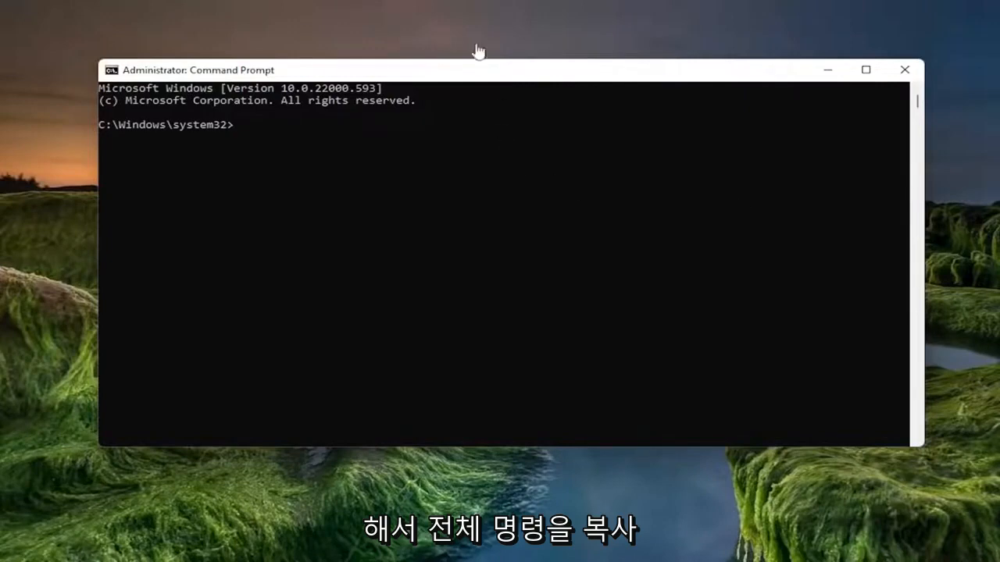
- Paste and run the command msdt.exe -id DeviceDiagnostic, then close Command Prompt
right_click(521, 75)
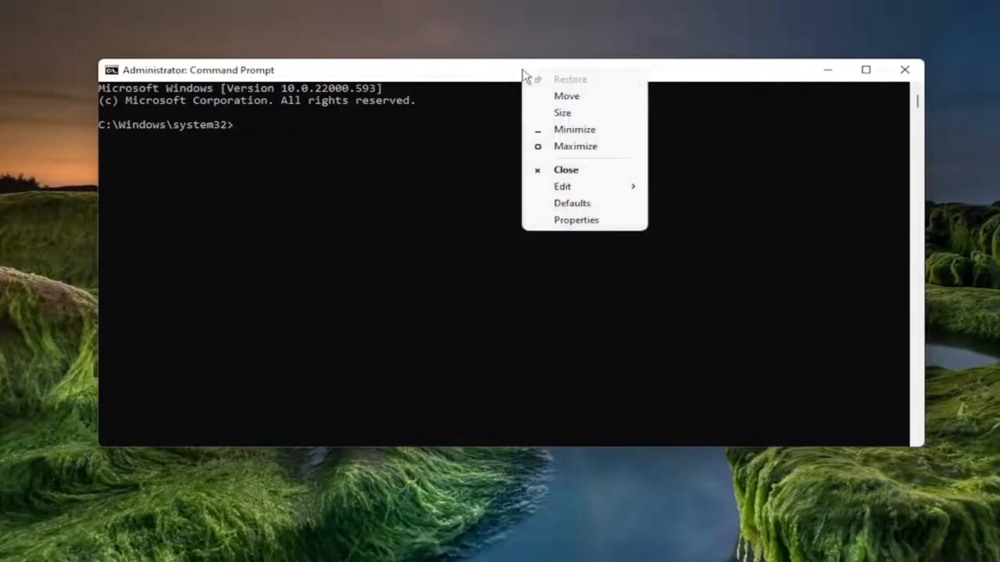
mouse_move(563, 186)
left_click(688, 221)
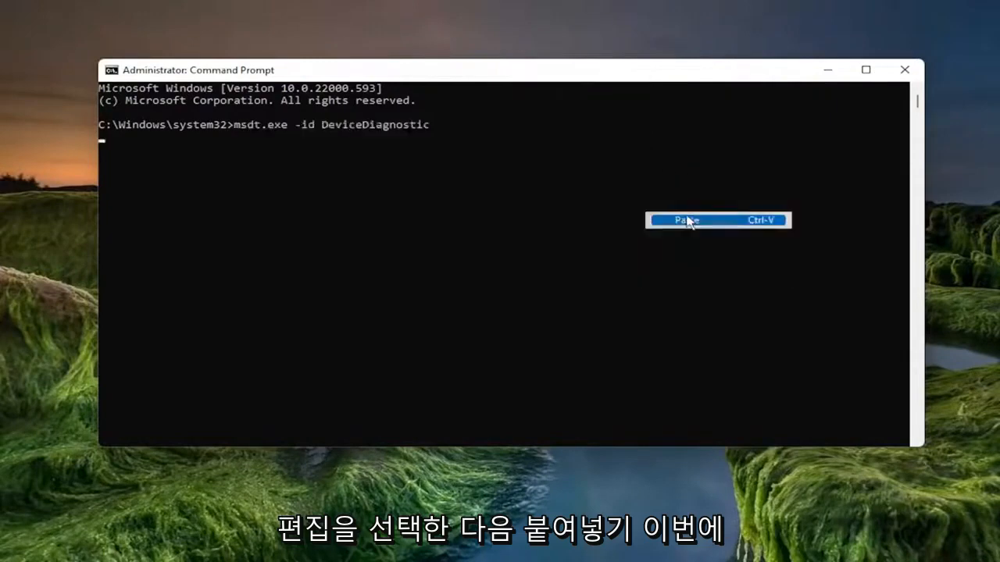
left_click(903, 70)
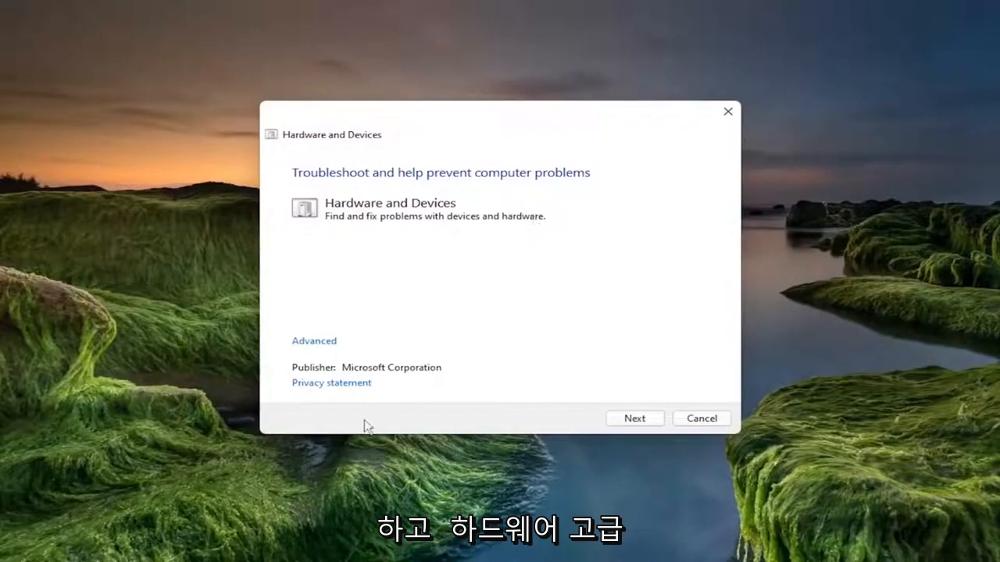
- Run the Hardware and Devices troubleshooter from its advanced view and enable automatic checking for the newest drivers on Windows Update
left_click(321, 342)
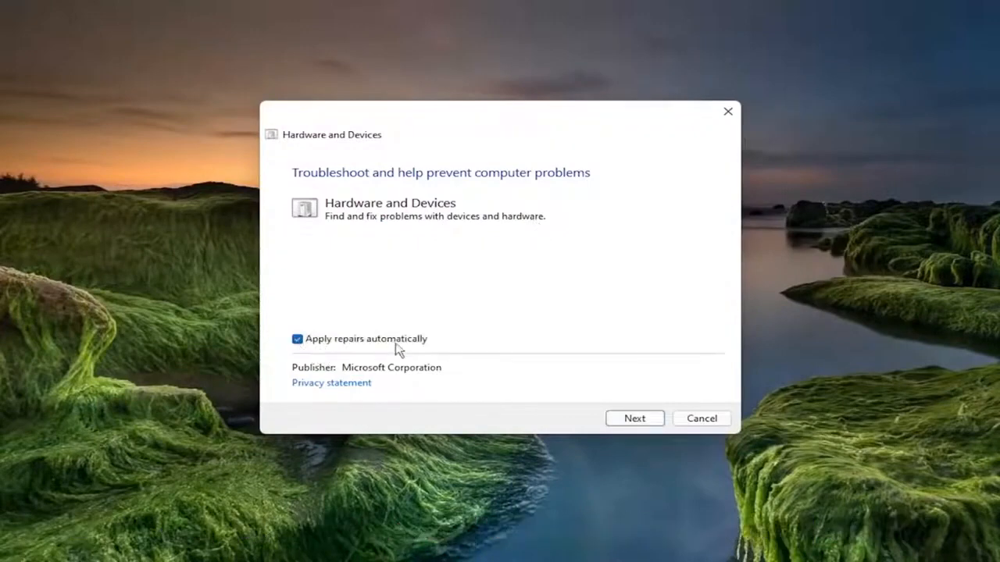
left_click(641, 418)
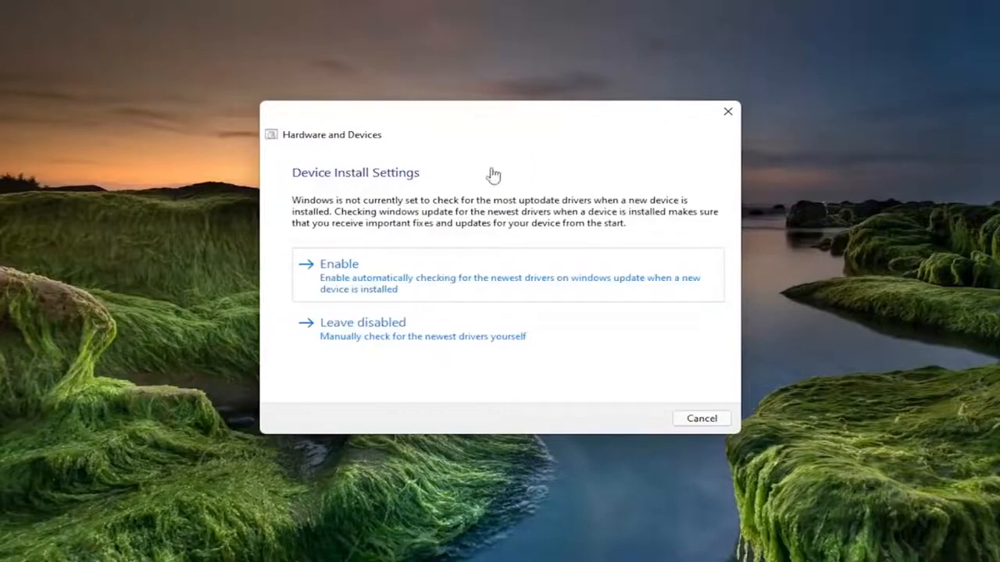
left_click(352, 284)
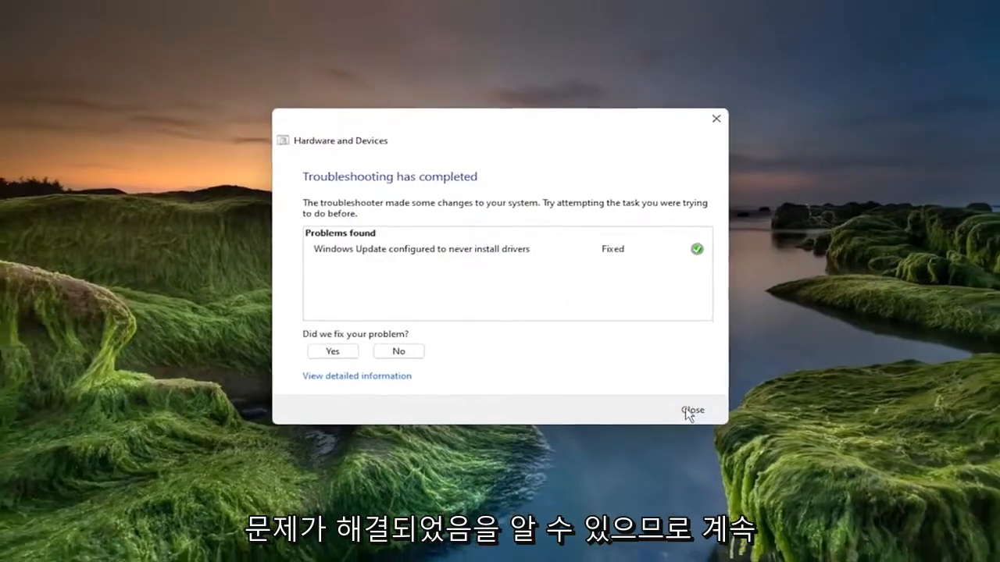
left_click(691, 411)
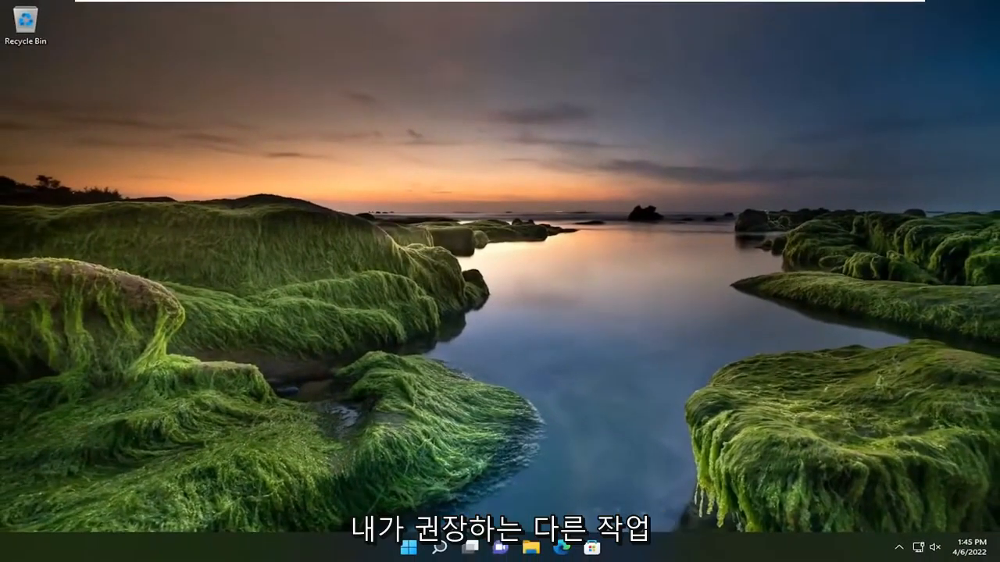
- Search for power, edit the Balanced power plan and open its advanced power settings
left_click(439, 547)
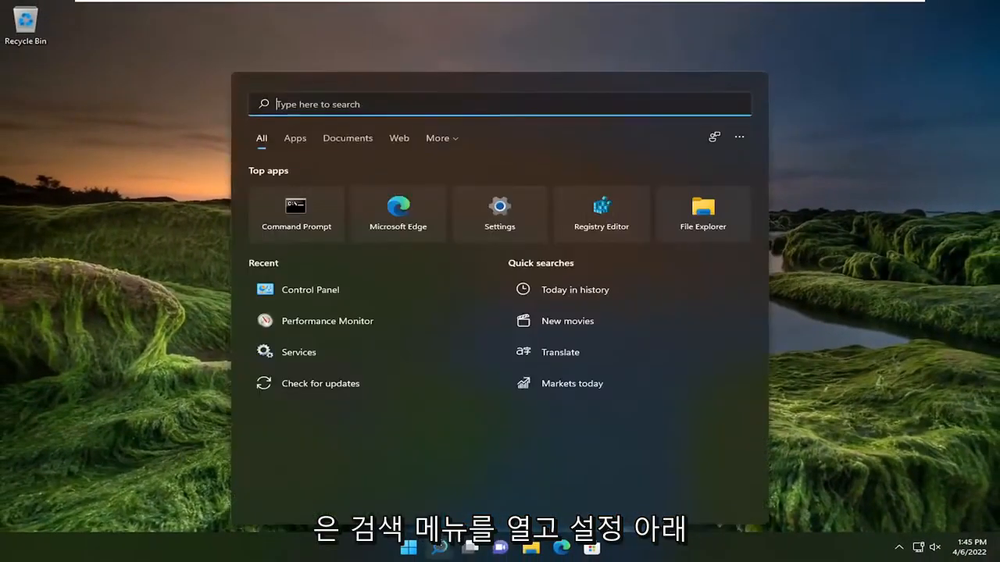
type("power")
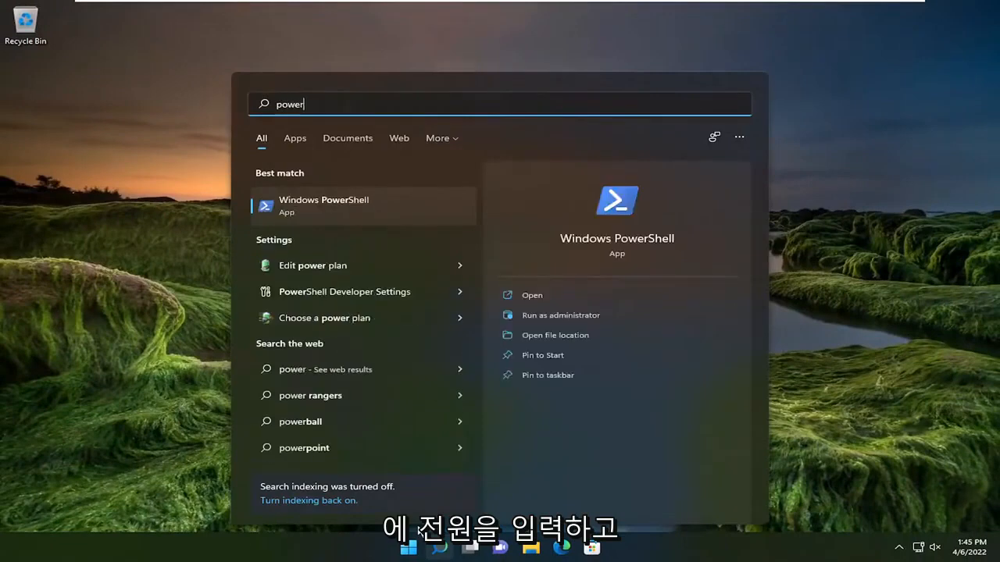
left_click(318, 266)
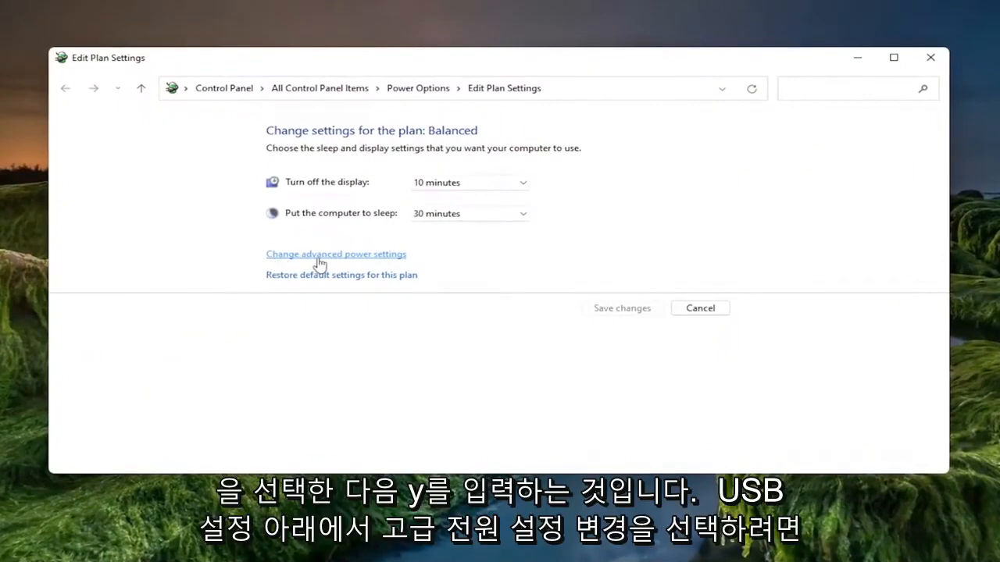
left_click(322, 261)
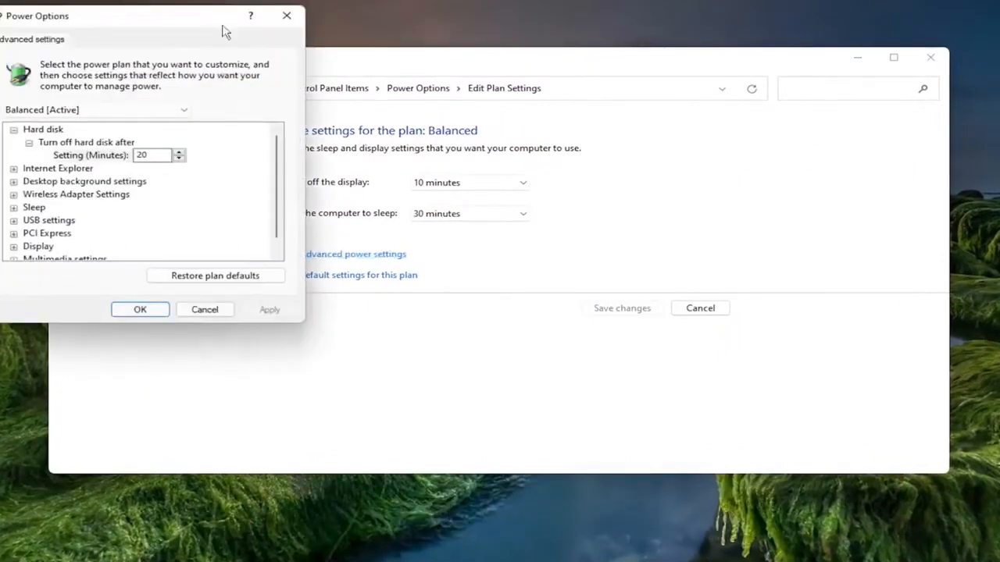
left_click_drag(209, 41, 503, 115)
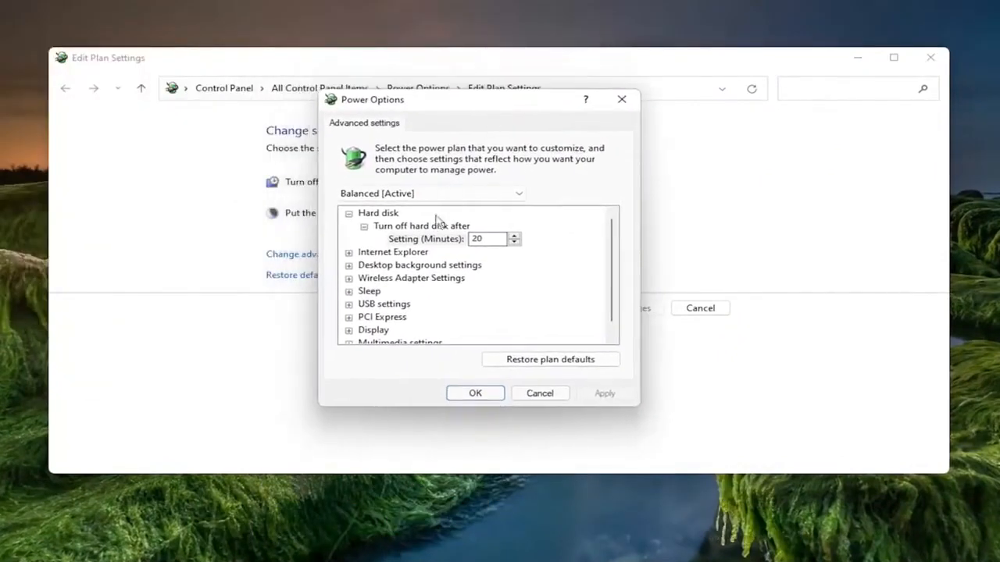
- Set the USB selective suspend setting to Disabled in the Balanced plan and apply the change
left_click(348, 304)
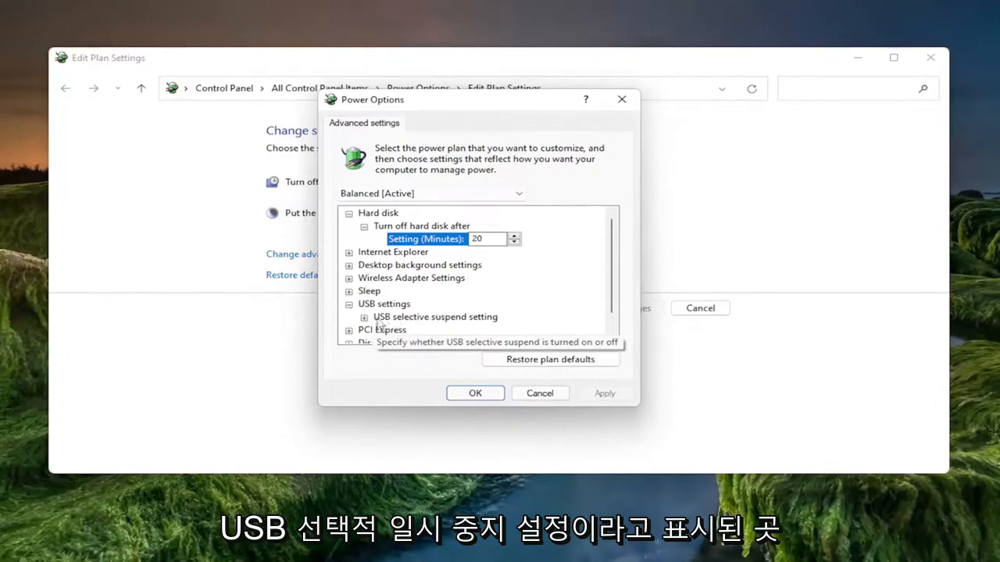
left_click(364, 318)
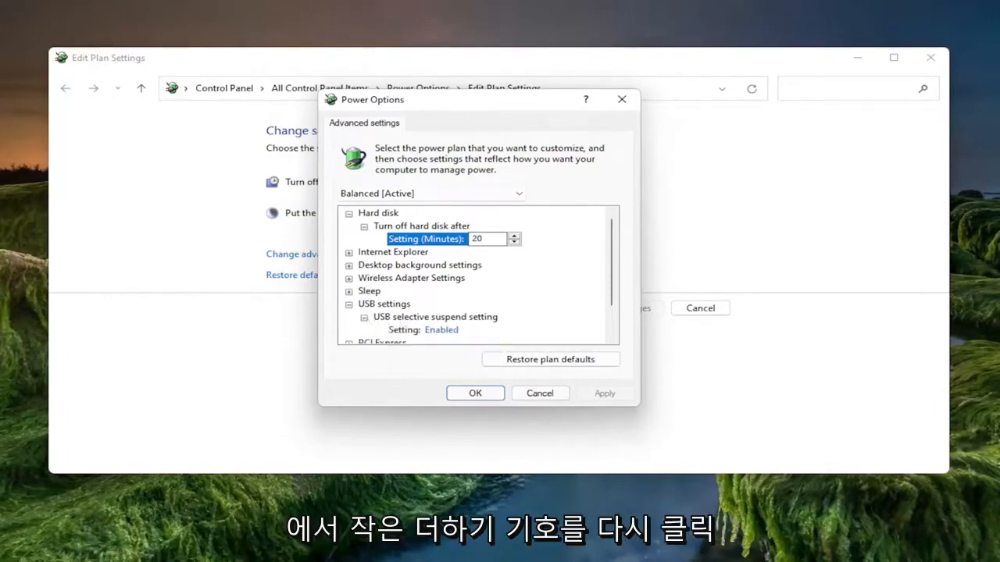
left_click(440, 333)
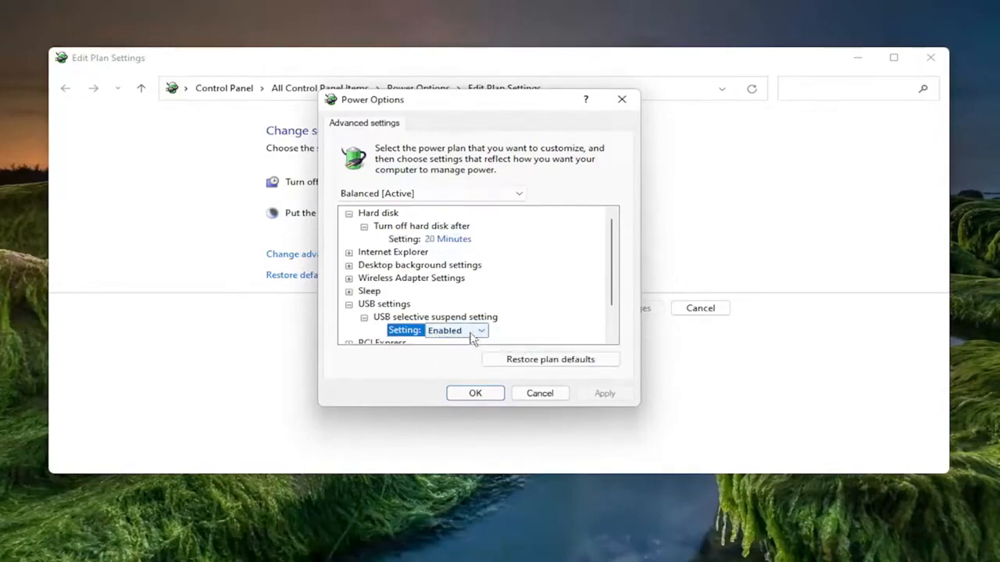
left_click(481, 332)
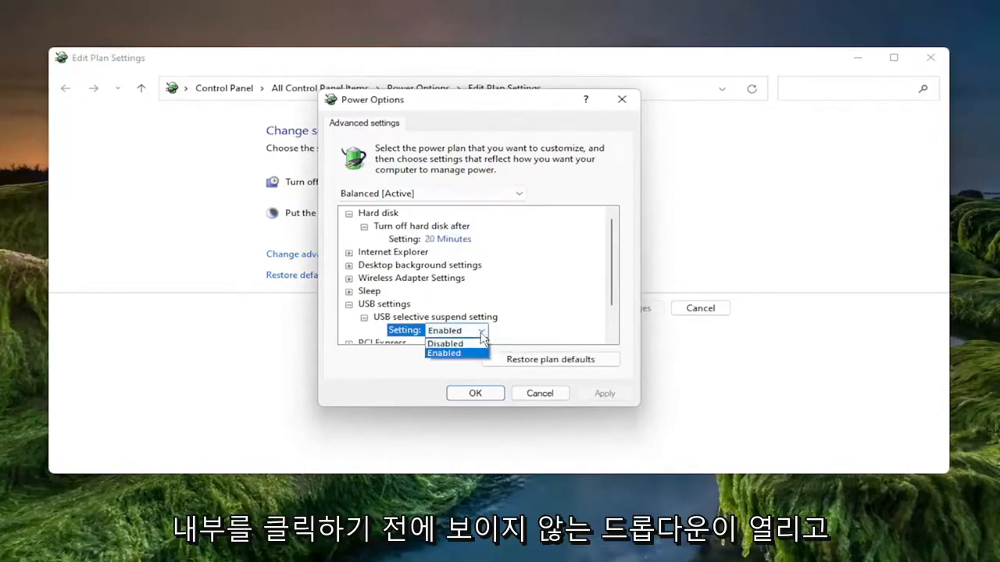
left_click(448, 344)
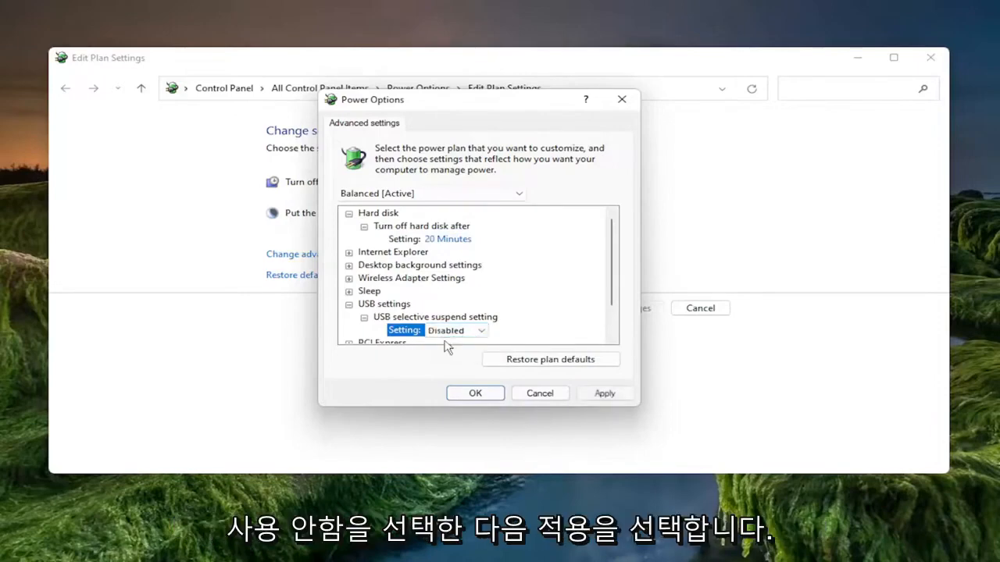
left_click(617, 397)
left_click(475, 394)
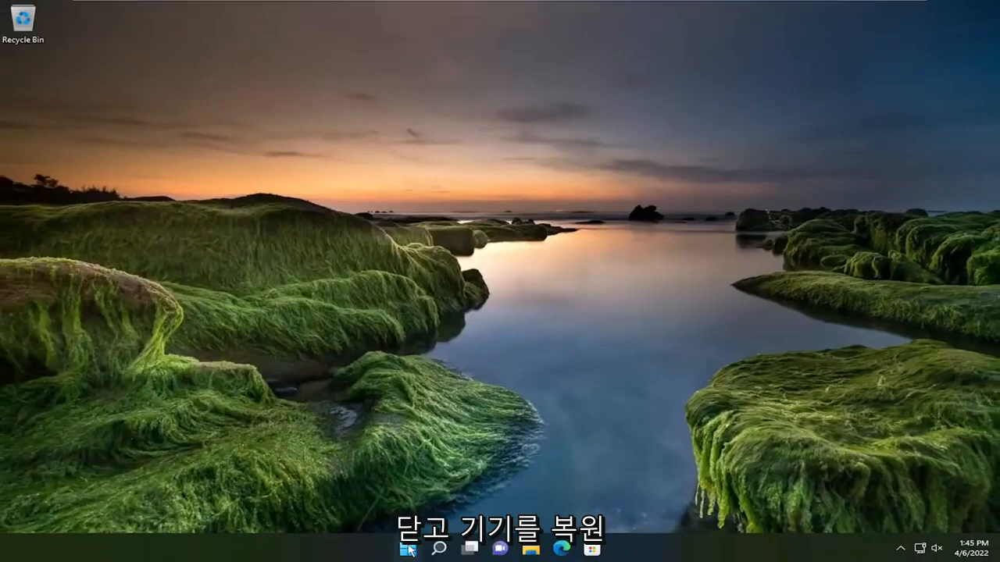
- Restart the computer from the desktop after the power plan change
key("super+x")
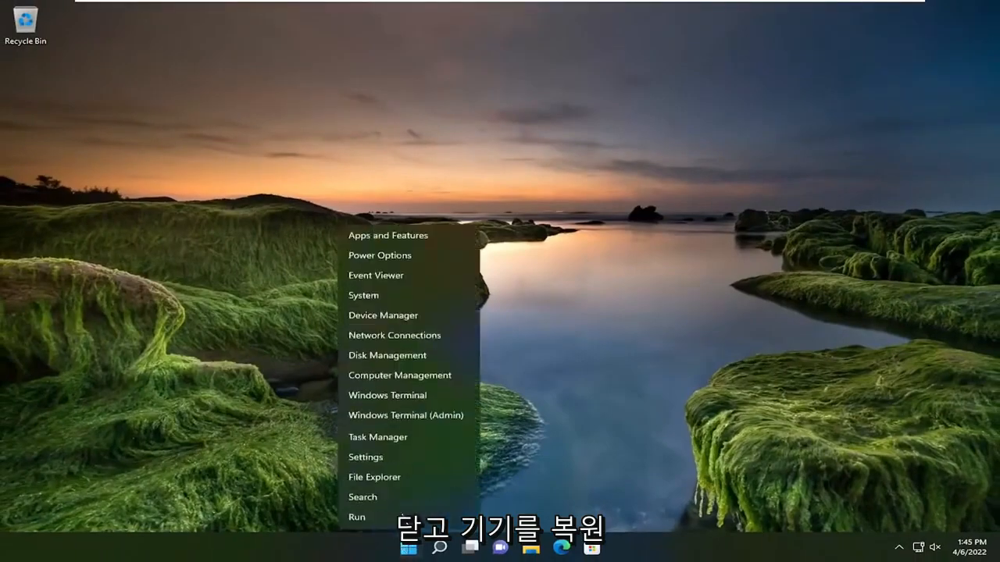
key("u")
key("r")
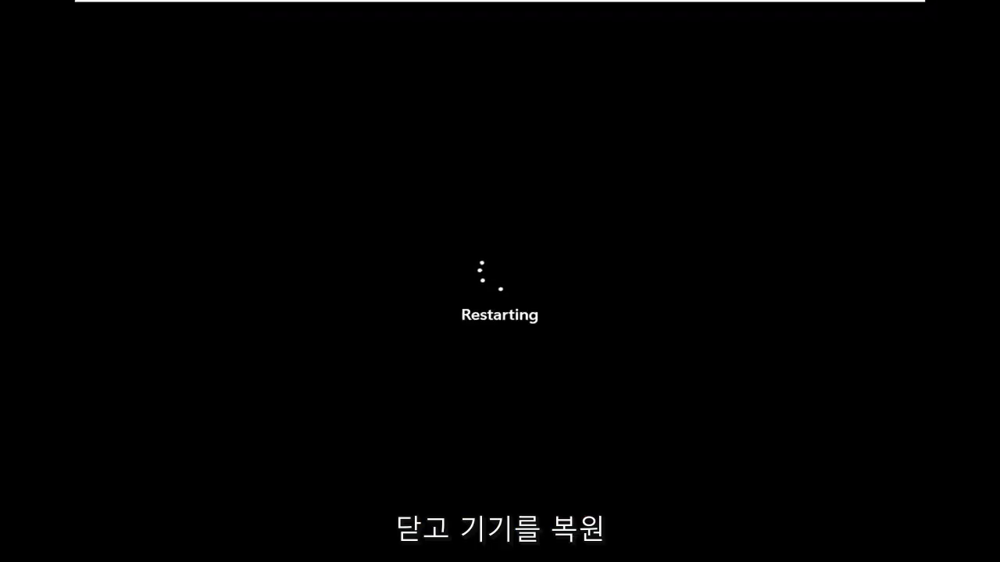